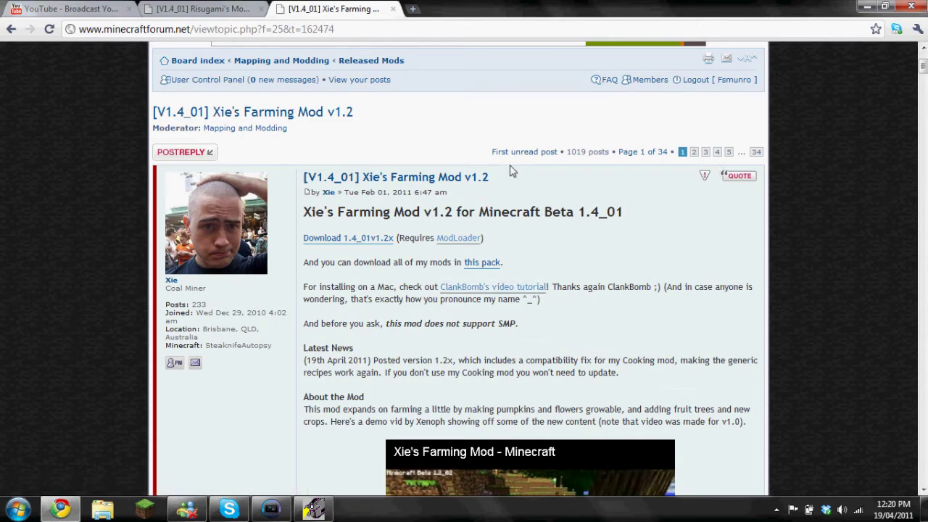
# - Review the Farming Mod v1.2 thread for its download link, its ModLoader requirement and the Mac installation note
pyautogui.moveTo(304, 290); pyautogui.dragTo(555, 303)
pyautogui.click(561, 312)
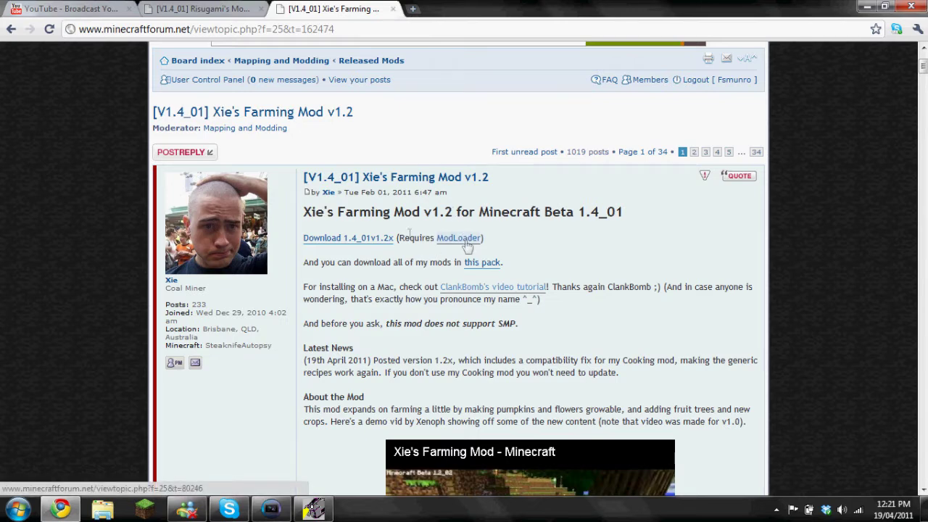
pyautogui.click(346, 242)
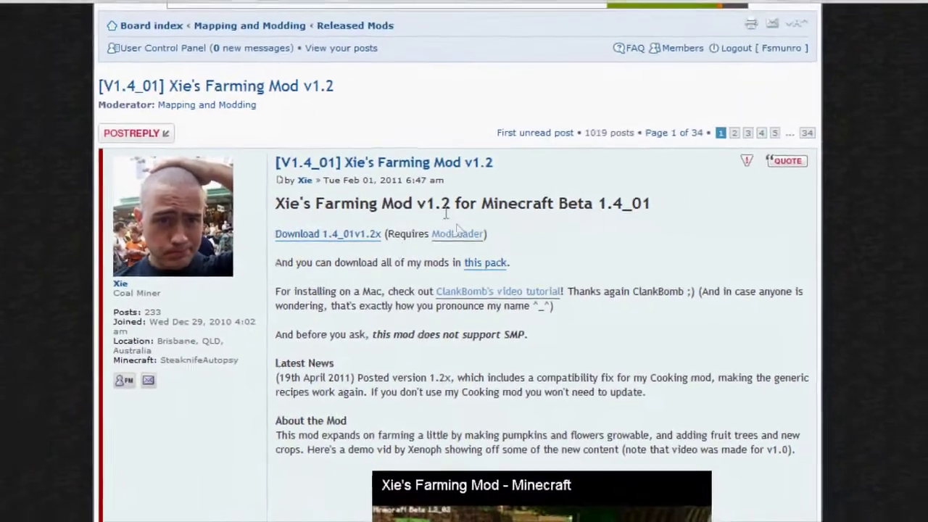
# - Locate the ModLoader Beta 1.4_01 entry and its download link in Risugami's Mods thread, and return to the Farming Mod thread
pyautogui.click(457, 232)
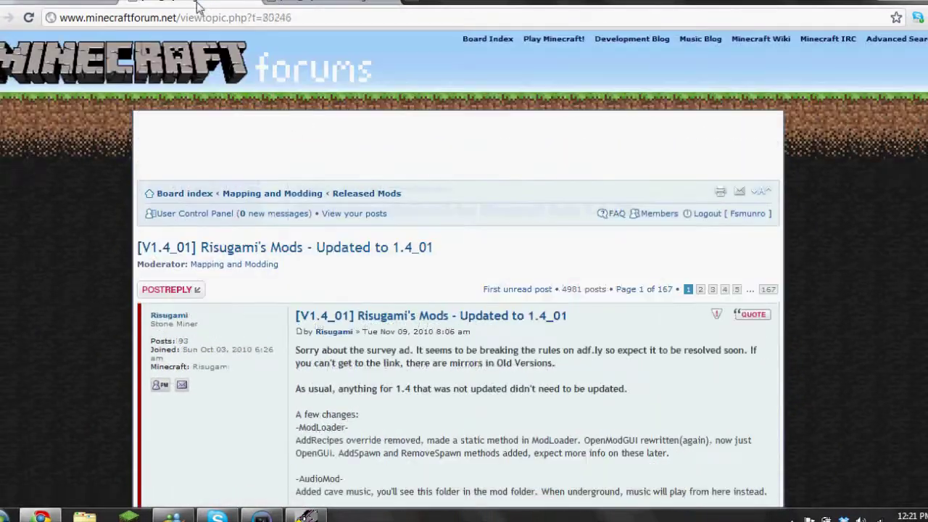
pyautogui.scroll(-20, 48, 217)
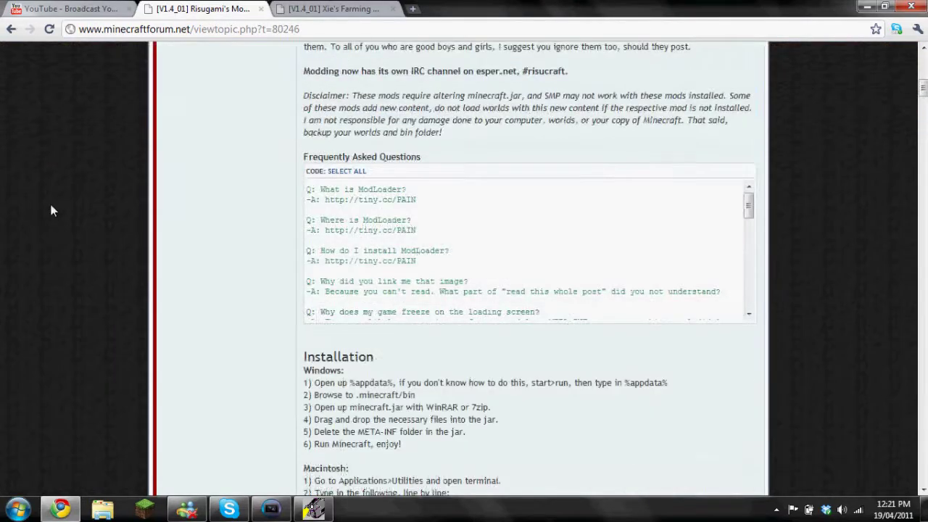
pyautogui.scroll(5, 51, 210)
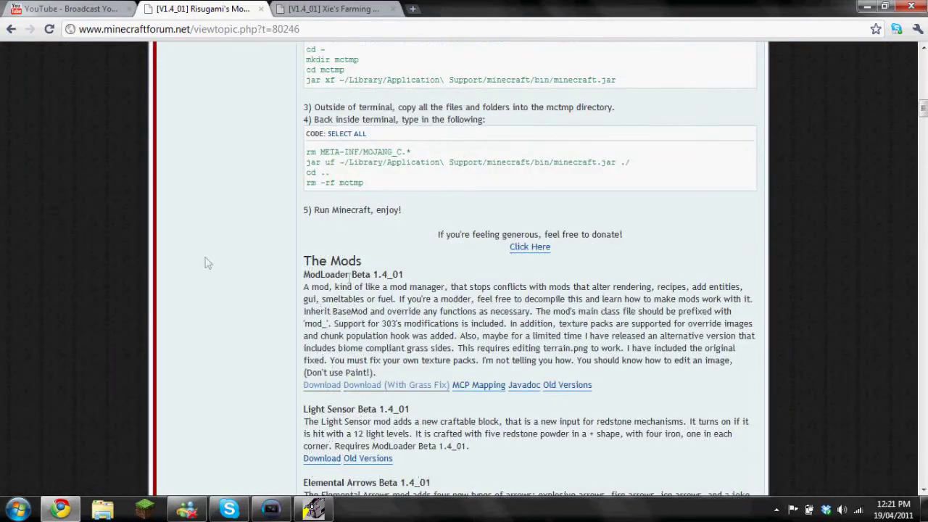
pyautogui.scroll(-1, 330, 267)
pyautogui.moveTo(310, 206); pyautogui.dragTo(419, 210)
pyautogui.click(419, 210)
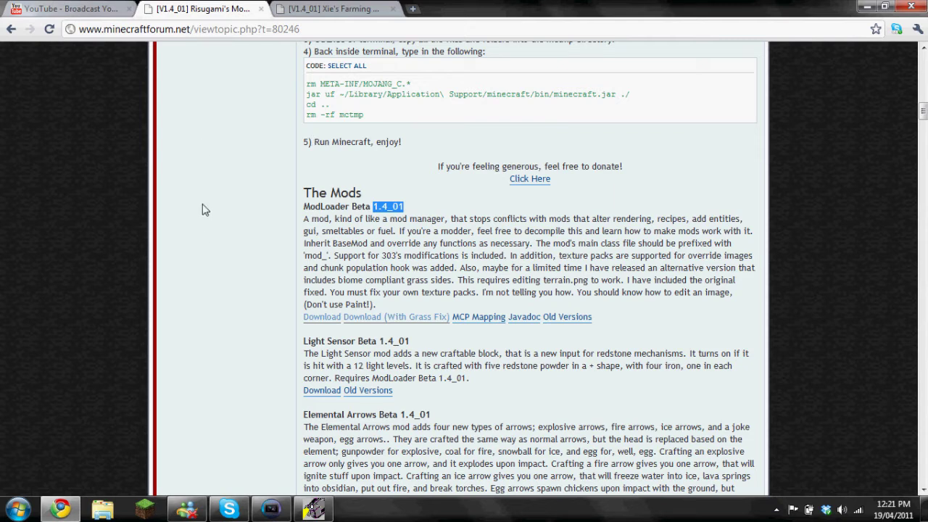
pyautogui.click(236, 261)
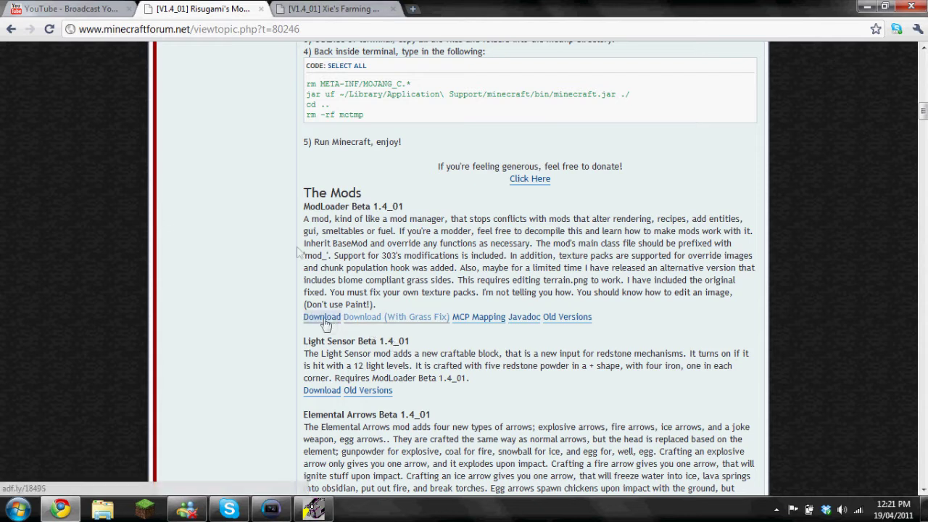
pyautogui.click(334, 10)
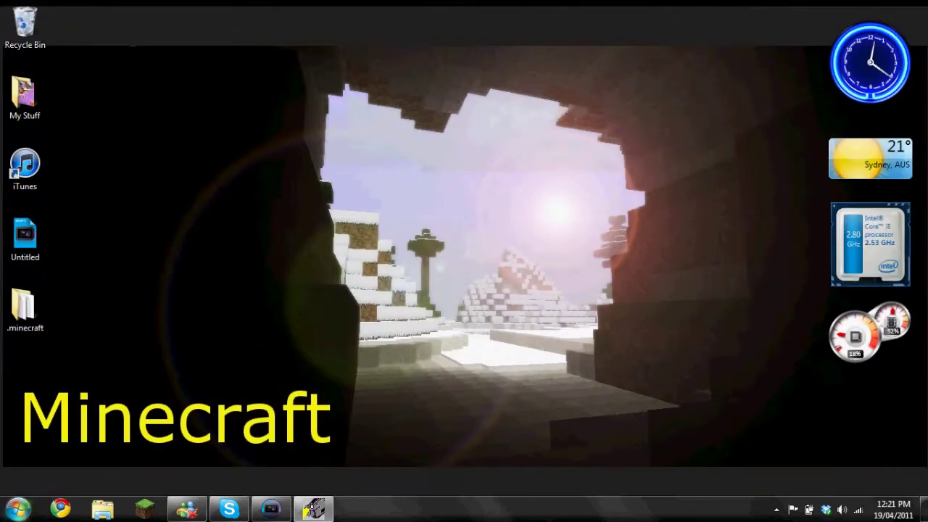
# - Find the Run program through the Start search "run", open the Roaming folder with it, and close that folder window
pyautogui.click(18, 508)
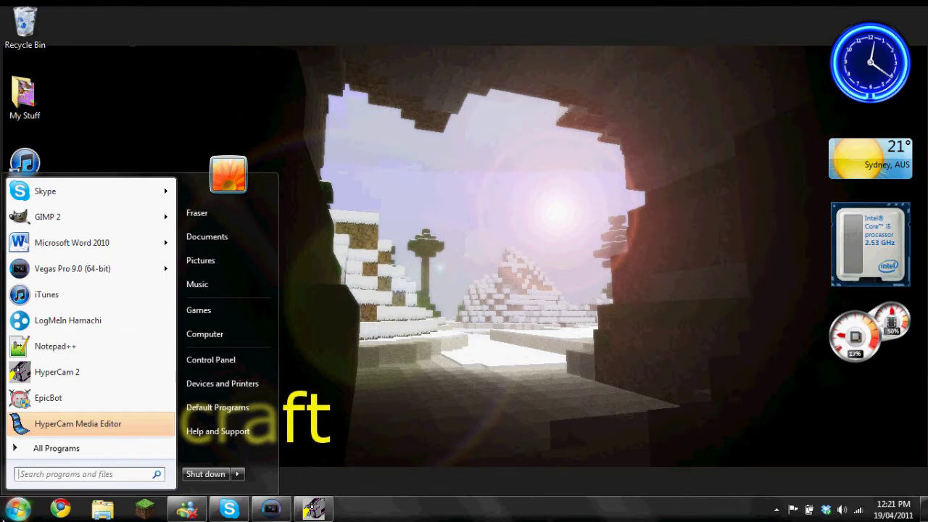
pyautogui.write('run')
pyautogui.click(52, 226)
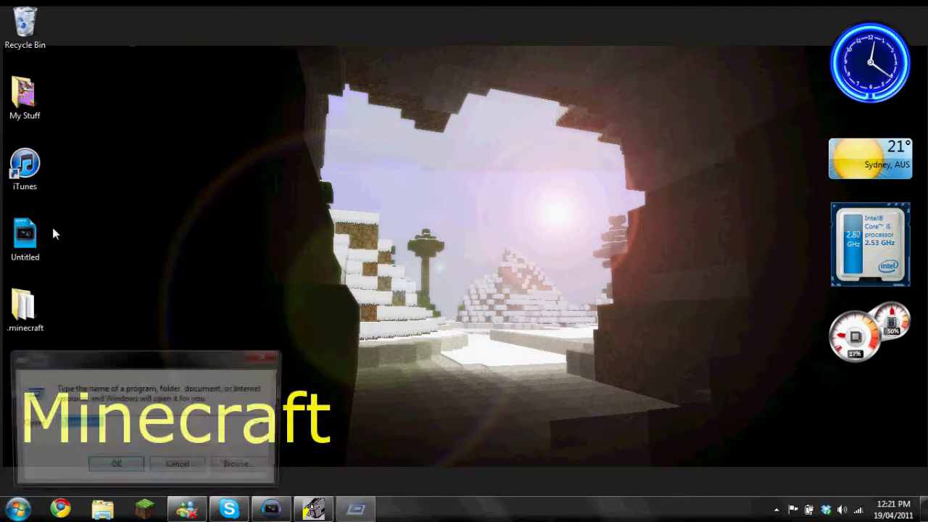
pyautogui.click(126, 468)
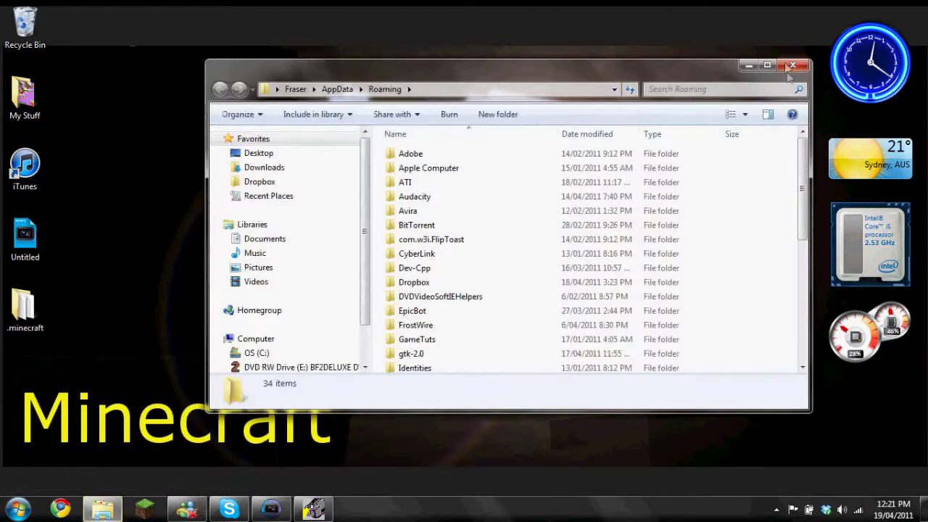
pyautogui.click(788, 69)
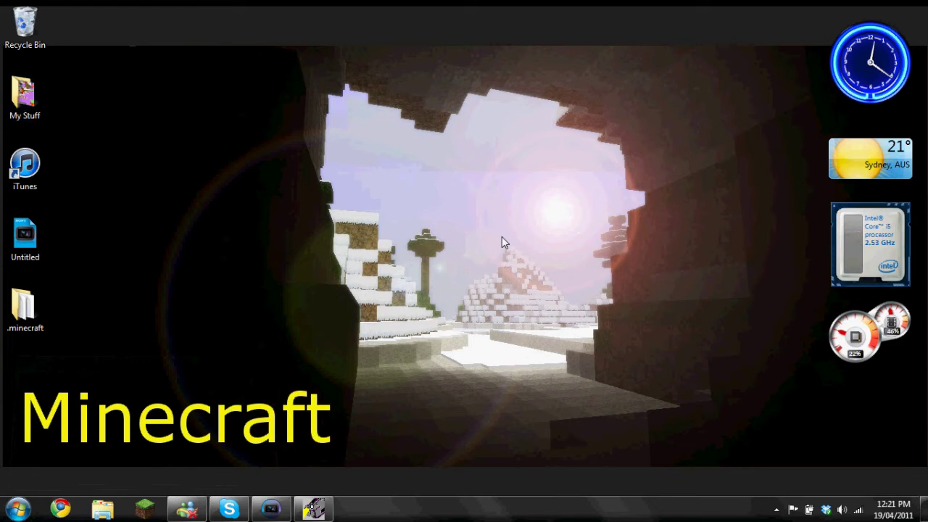
# - Open the Roaming application data folder by running %appdata%
pyautogui.press('super+r')
pyautogui.moveTo(123, 368); pyautogui.dragTo(413, 172)
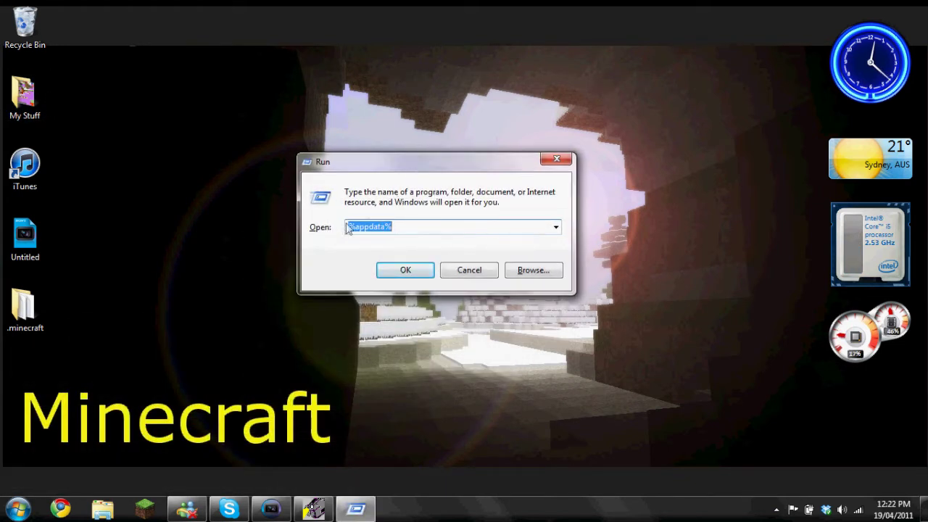
pyautogui.click(406, 272)
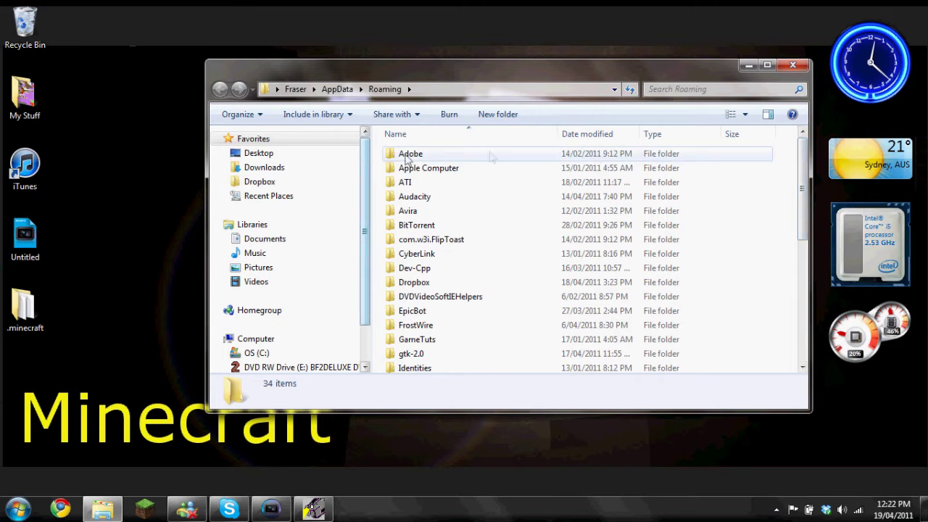
pyautogui.moveTo(802, 179); pyautogui.dragTo(794, 145)
# - Copy the .minecraft folder from My Stuff\New Minecraft with nothing into the Roaming folder and open the copy
pyautogui.doubleClick(24, 101)
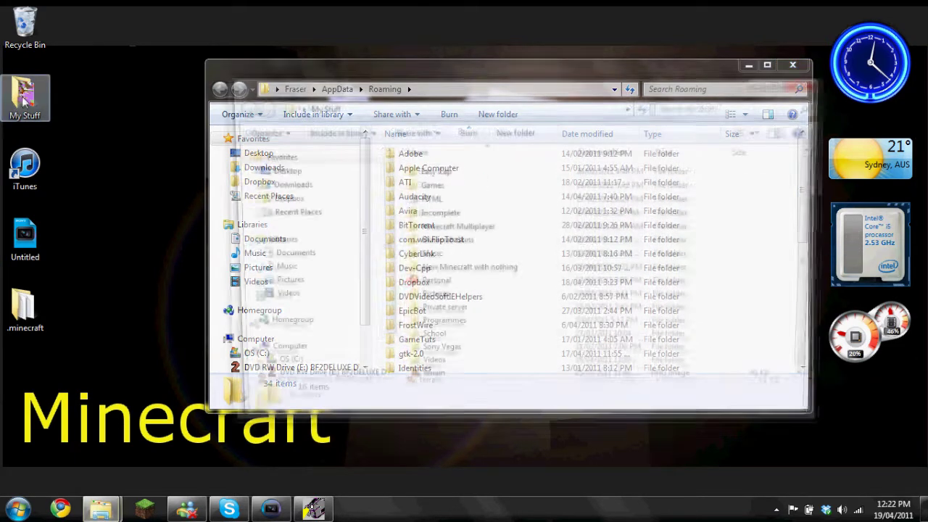
pyautogui.doubleClick(465, 270)
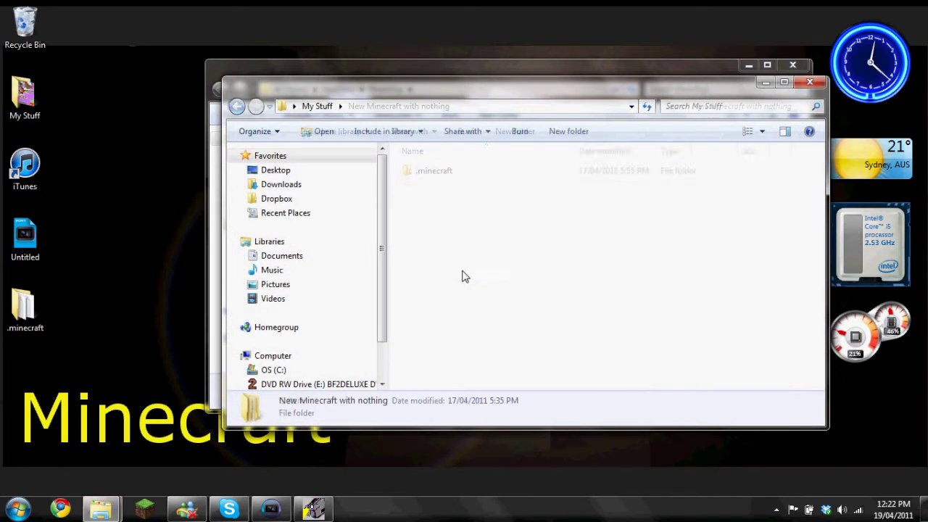
pyautogui.click(461, 181)
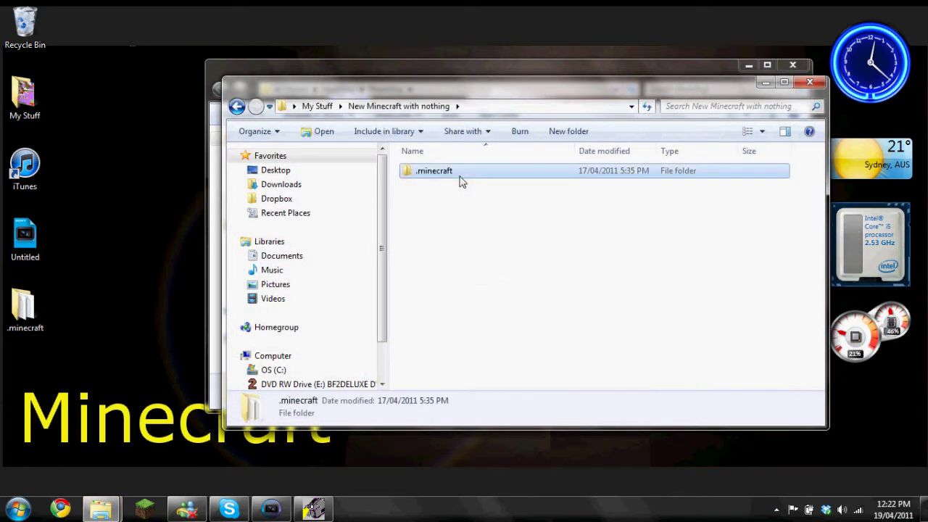
pyautogui.click(809, 82)
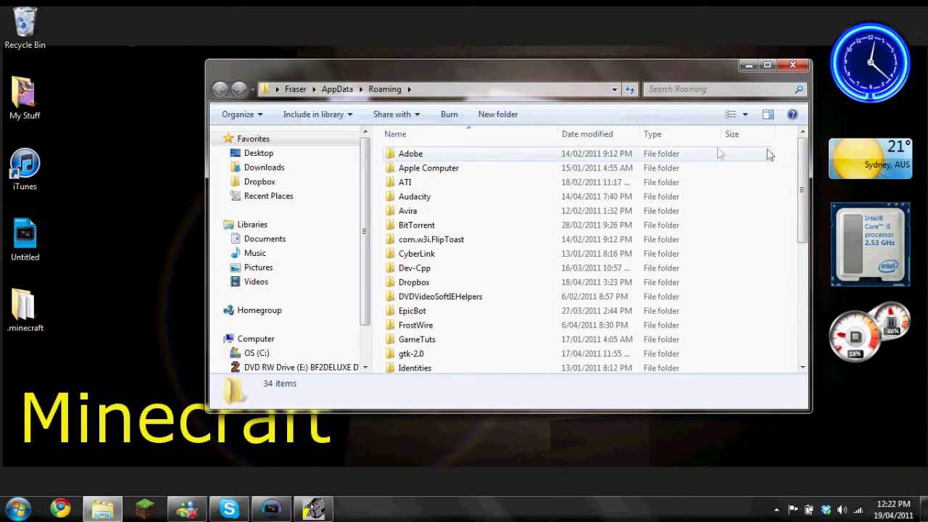
pyautogui.hotkey('ctrl', 'v')
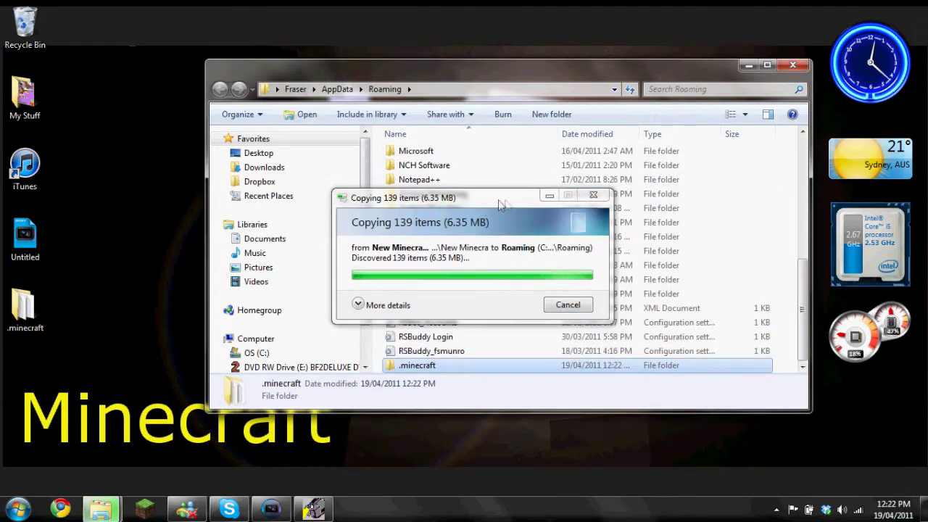
pyautogui.doubleClick(446, 366)
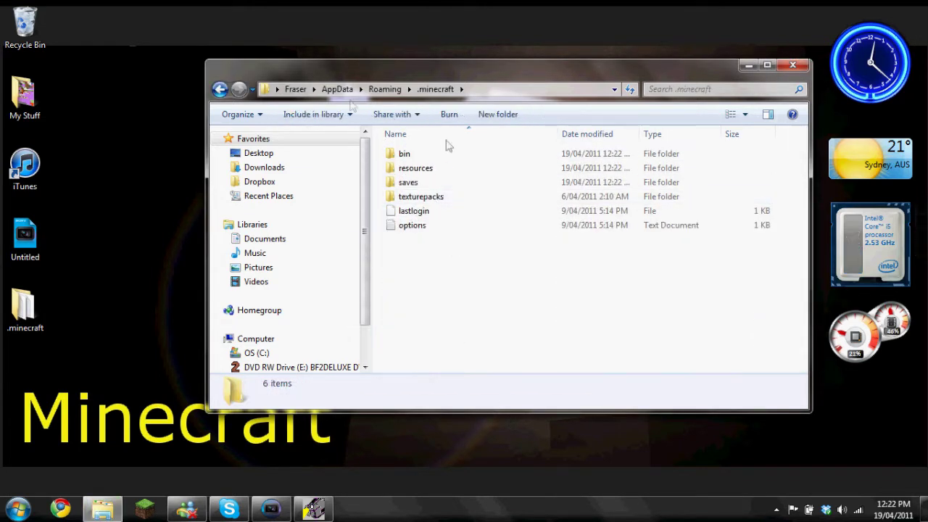
# - Open My Stuff\Games\Minecraft mods\1.4.1 in a second window and arrange it beside the .minecraft window
pyautogui.doubleClick(24, 94)
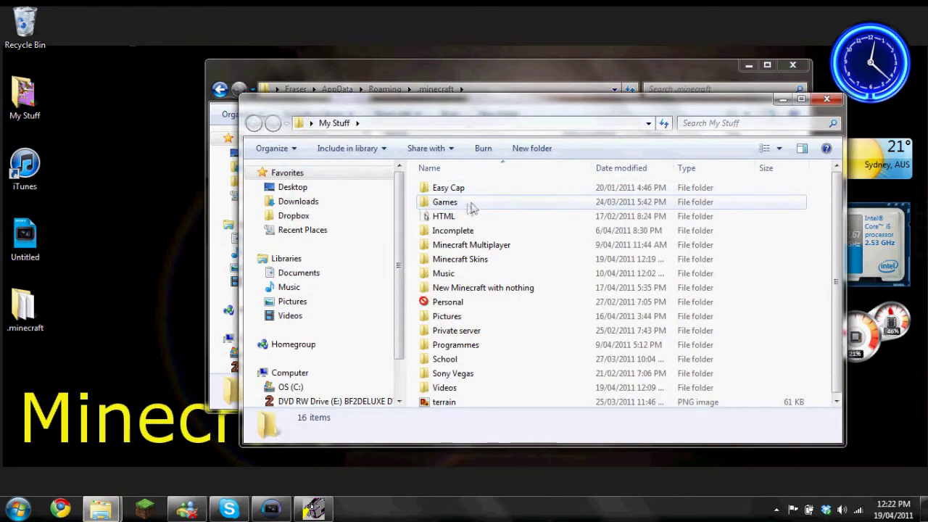
pyautogui.doubleClick(459, 208)
pyautogui.doubleClick(468, 243)
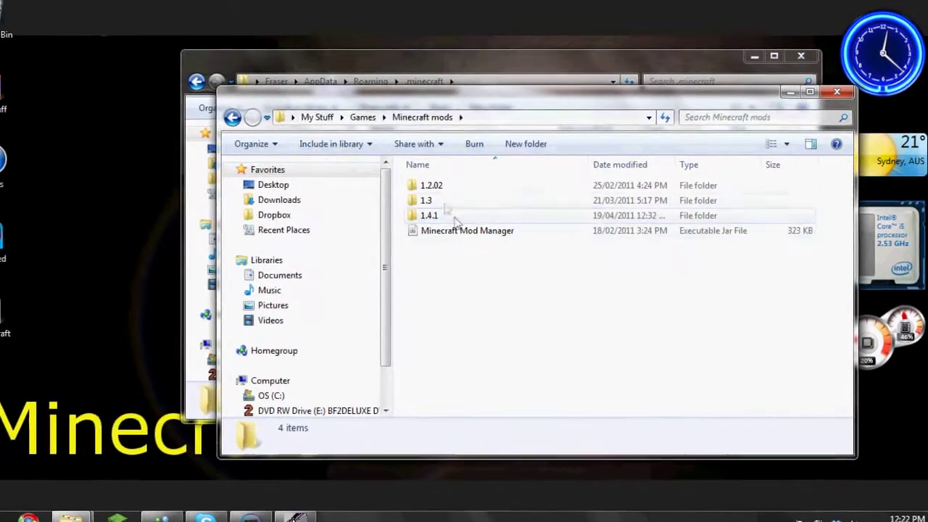
pyautogui.doubleClick(438, 216)
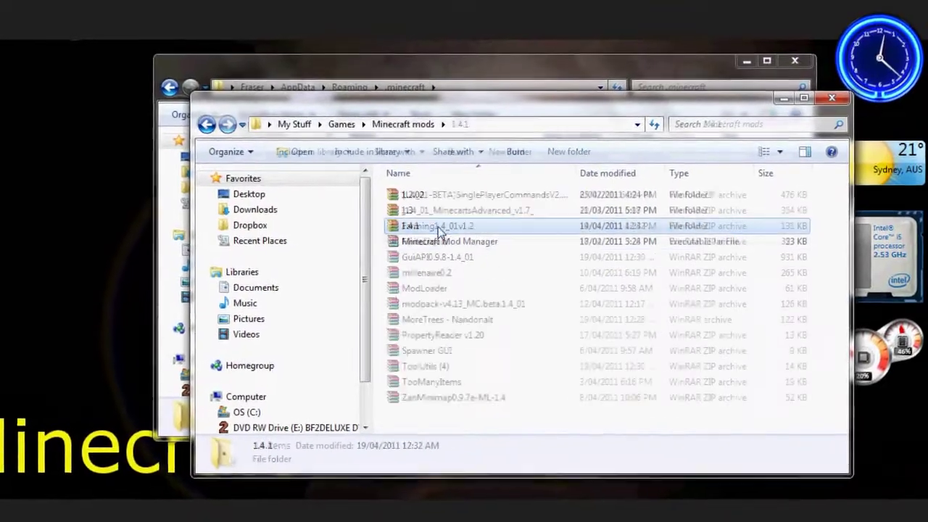
pyautogui.moveTo(443, 105); pyautogui.dragTo(150, 168)
pyautogui.moveTo(400, 73); pyautogui.dragTo(533, 18)
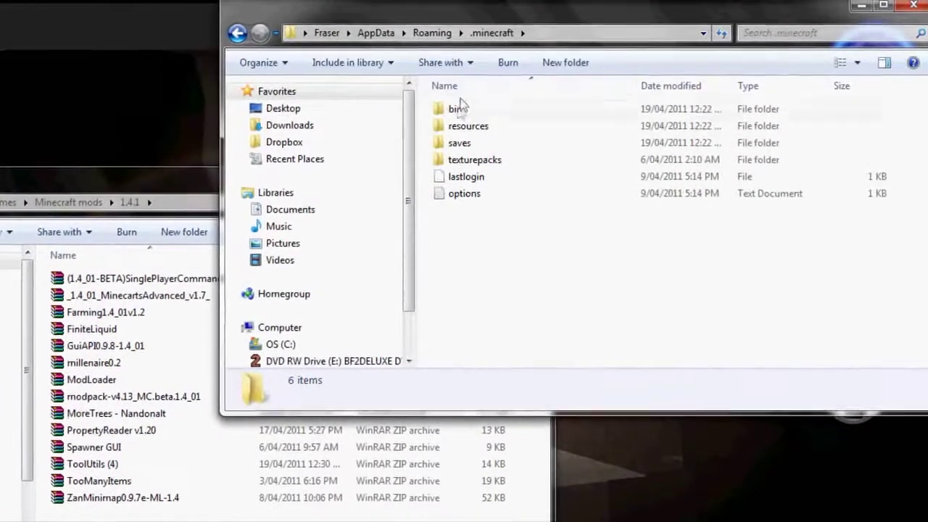
# - Open minecraft.jar from the .minecraft bin folder with WinRAR archiver, reposition its window and look through the archive's files
pyautogui.doubleClick(455, 109)
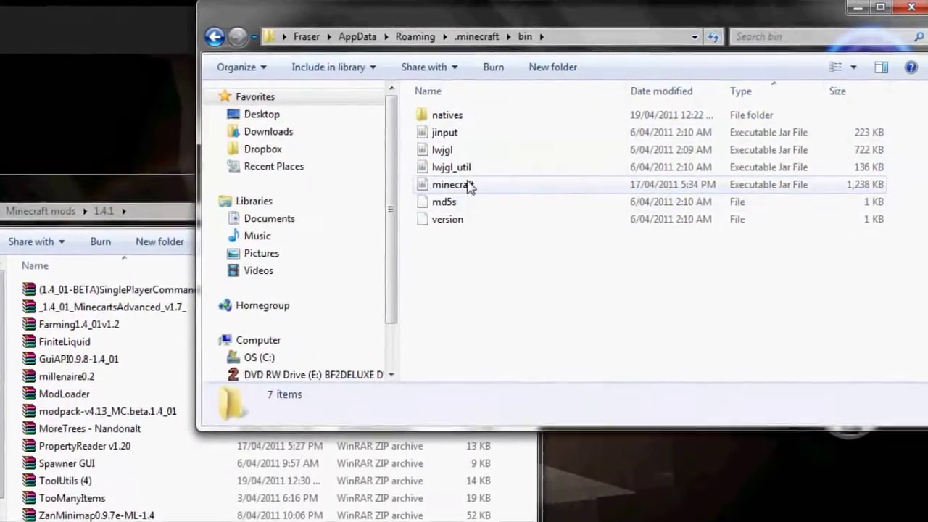
pyautogui.click(479, 180)
pyautogui.rightClick(469, 188)
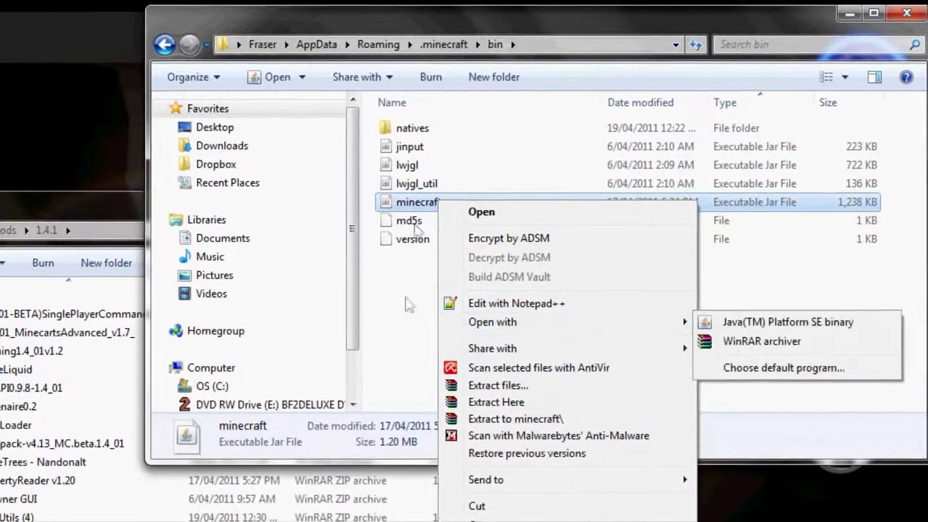
pyautogui.click(426, 262)
pyautogui.click(408, 211)
pyautogui.rightClick(411, 208)
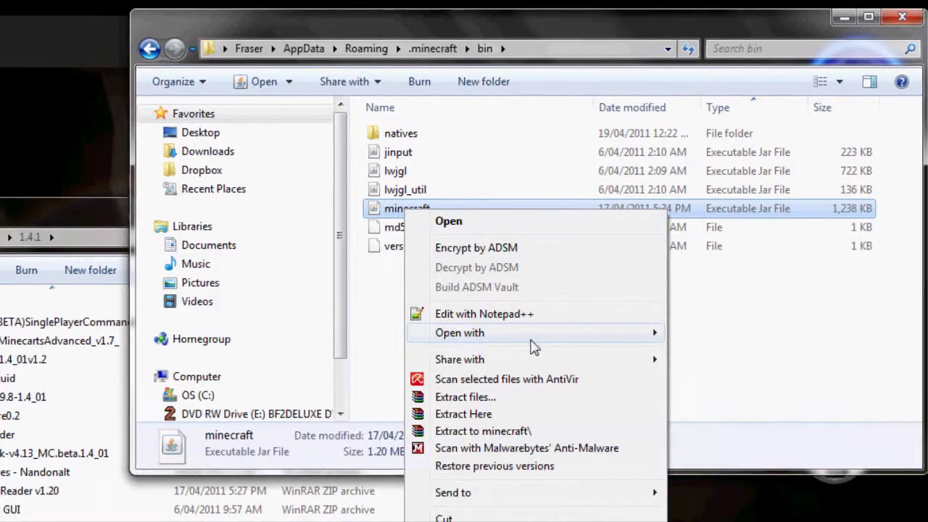
pyautogui.moveTo(551, 335)
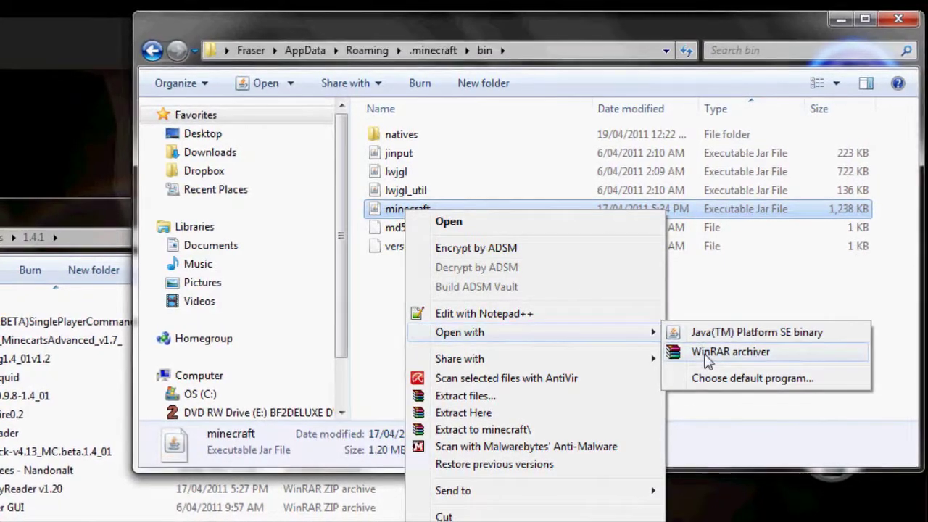
pyautogui.click(675, 353)
pyautogui.moveTo(355, 164); pyautogui.dragTo(512, 42)
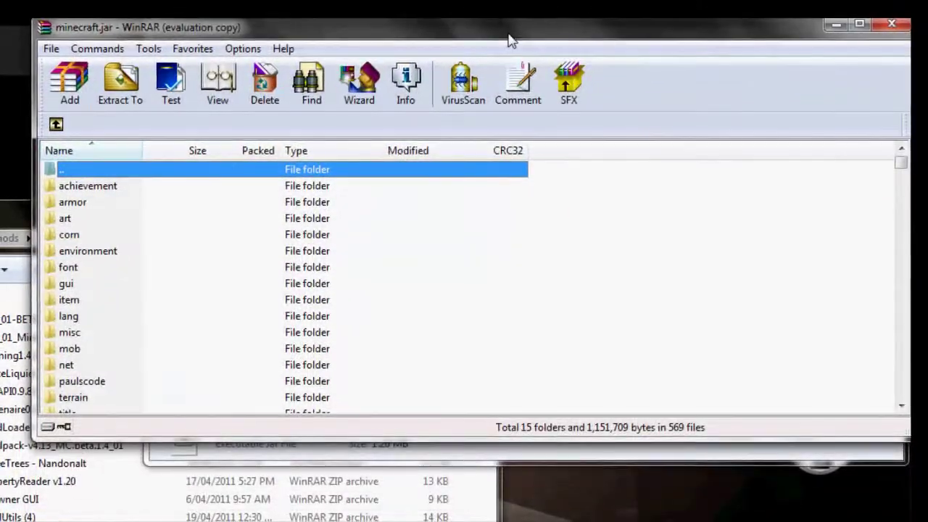
pyautogui.scroll(-5, 294, 274)
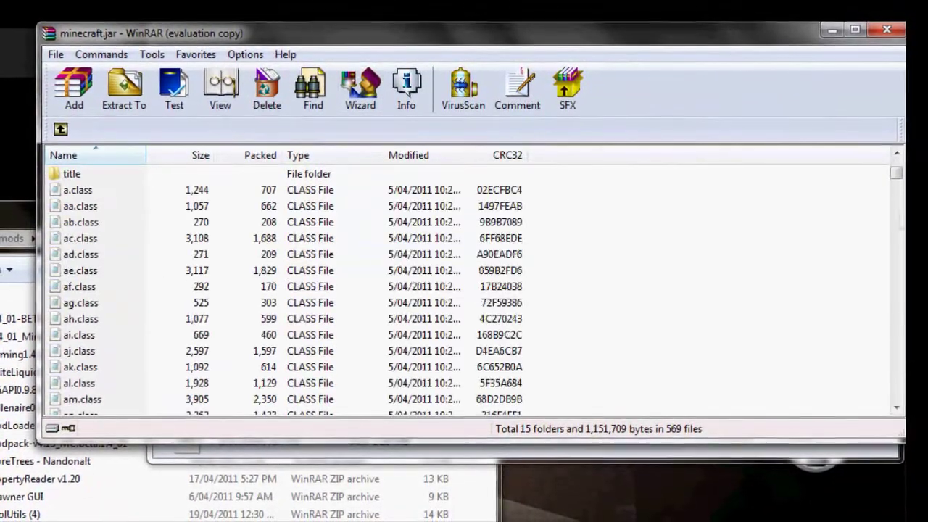
pyautogui.moveTo(898, 175); pyautogui.dragTo(857, 172)
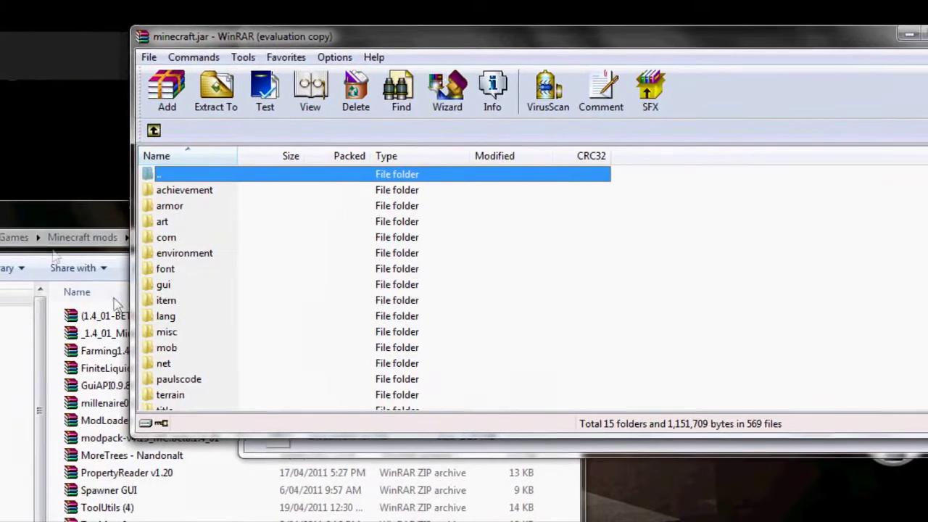
# - Bring the 1.4.1 mods window forward, check the Downloads folder for the ModLoader archives, and close that folder
pyautogui.click(43, 214)
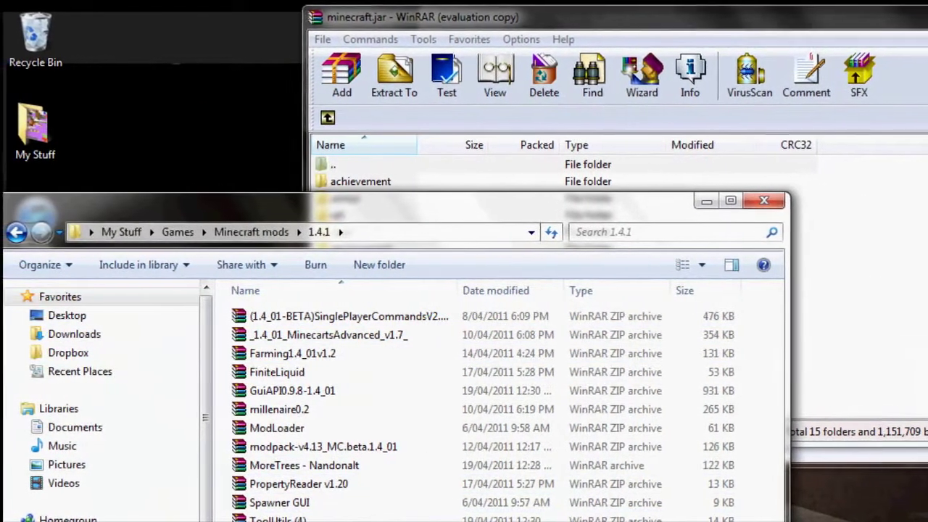
pyautogui.click(10, 520)
pyautogui.click(285, 313)
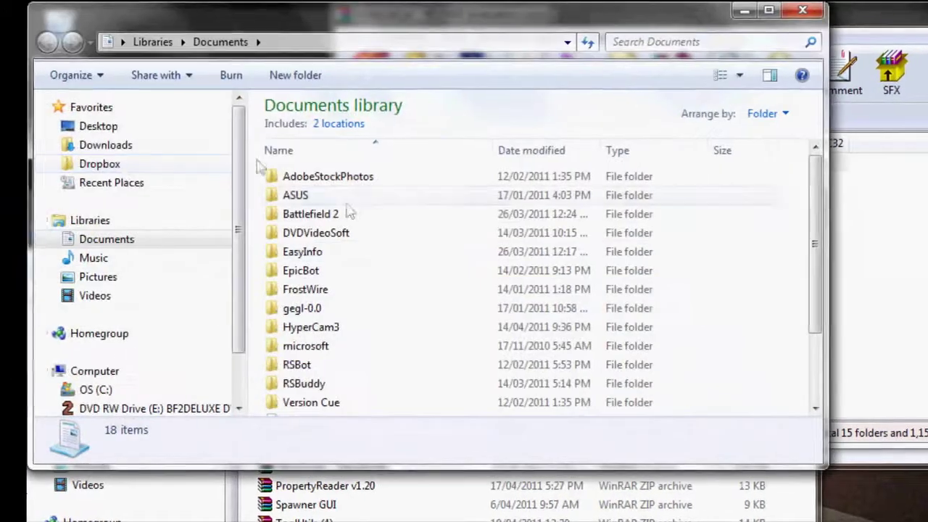
pyautogui.click(110, 142)
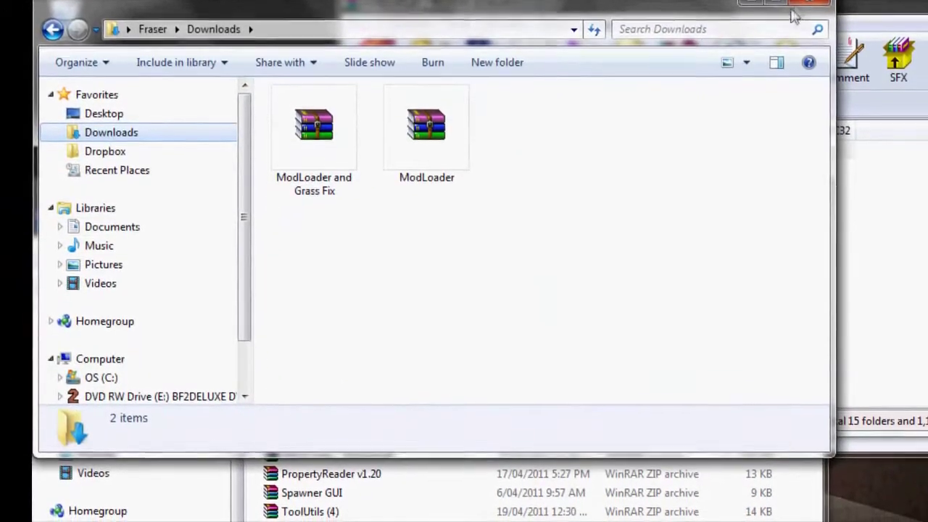
pyautogui.click(809, 4)
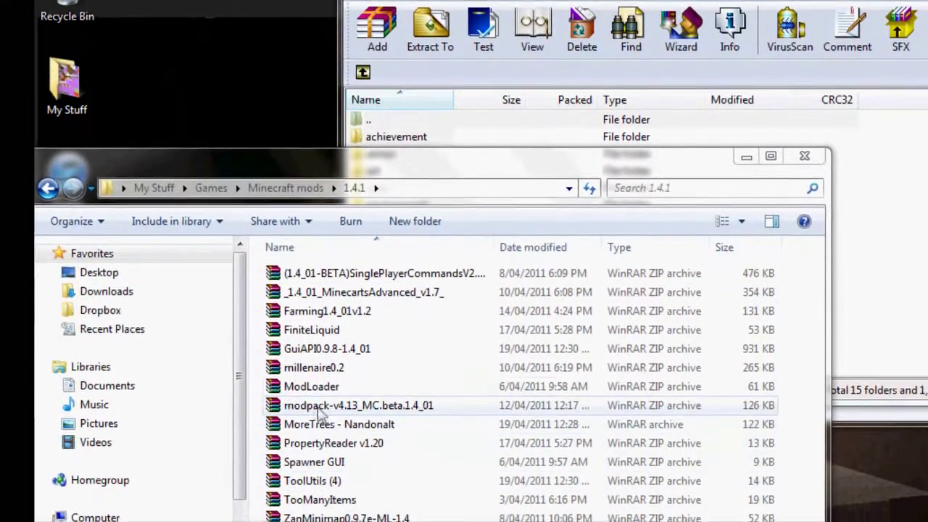
# - Open ModLoader.zip and add all of its class files to minecraft.jar with the Add and replace files update mode
pyautogui.doubleClick(311, 386)
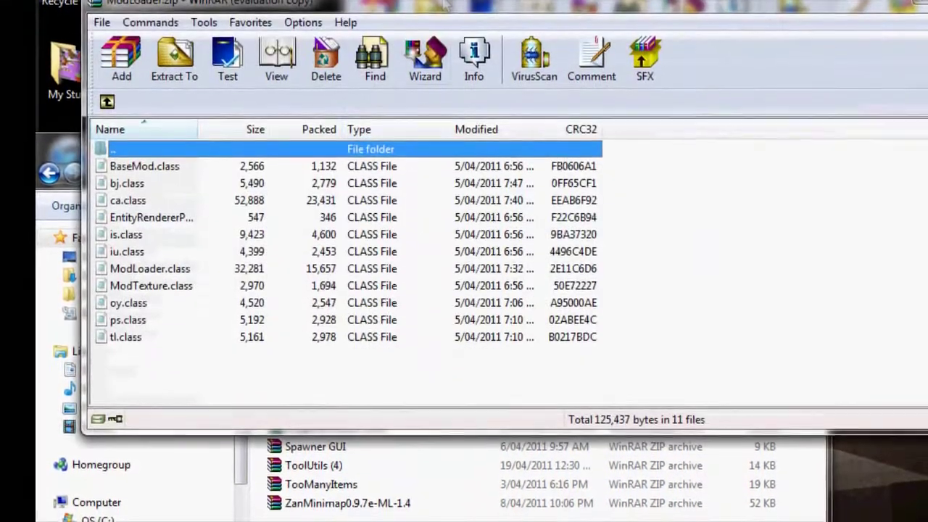
pyautogui.moveTo(446, 4); pyautogui.dragTo(402, 159)
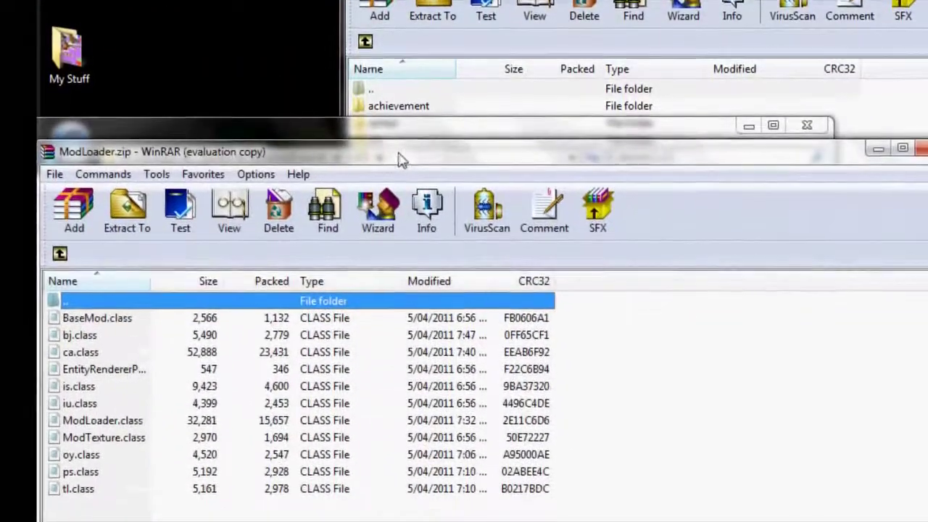
pyautogui.moveTo(148, 511); pyautogui.dragTo(232, 299)
pyautogui.moveTo(280, 369); pyautogui.dragTo(645, 73)
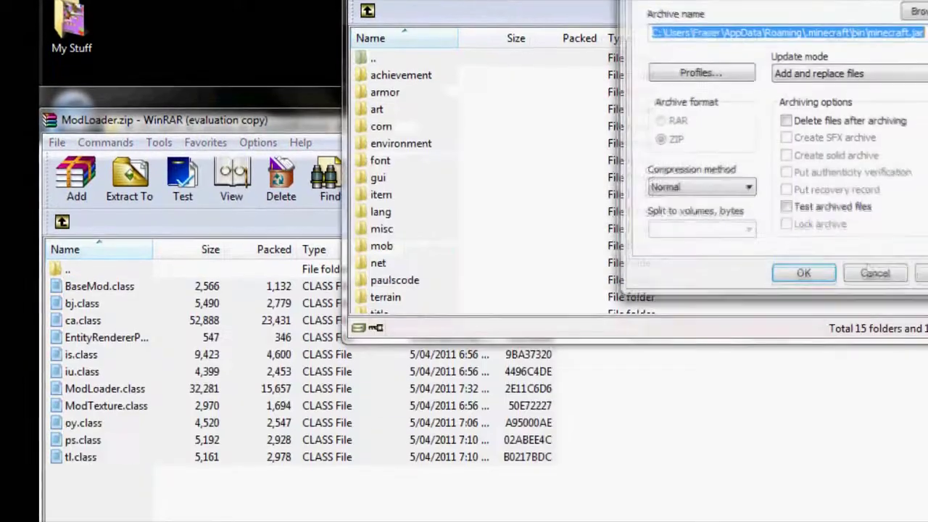
pyautogui.click(803, 273)
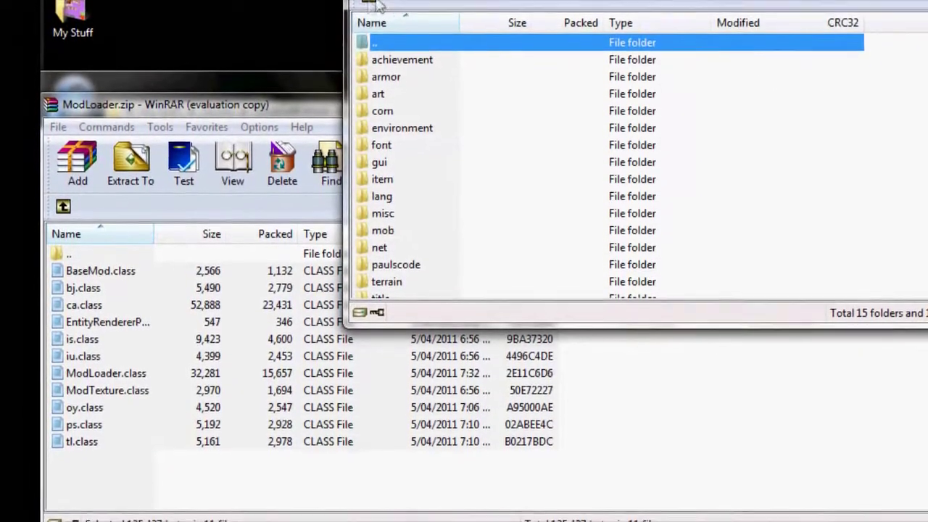
# - Return from ModLoader.zip to the 1.4.1 folder, open Farming1.4_01v1.2.zip and look through its files
pyautogui.click(224, 106)
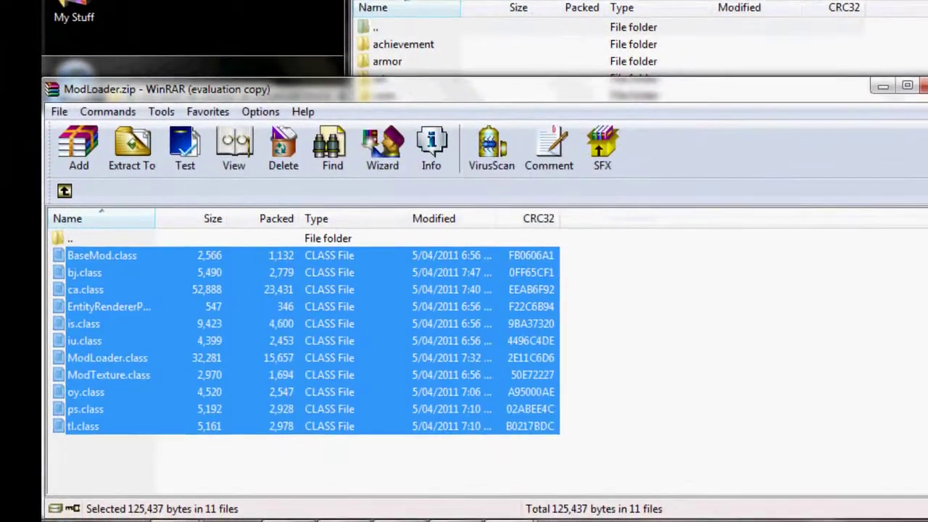
pyautogui.click(65, 190)
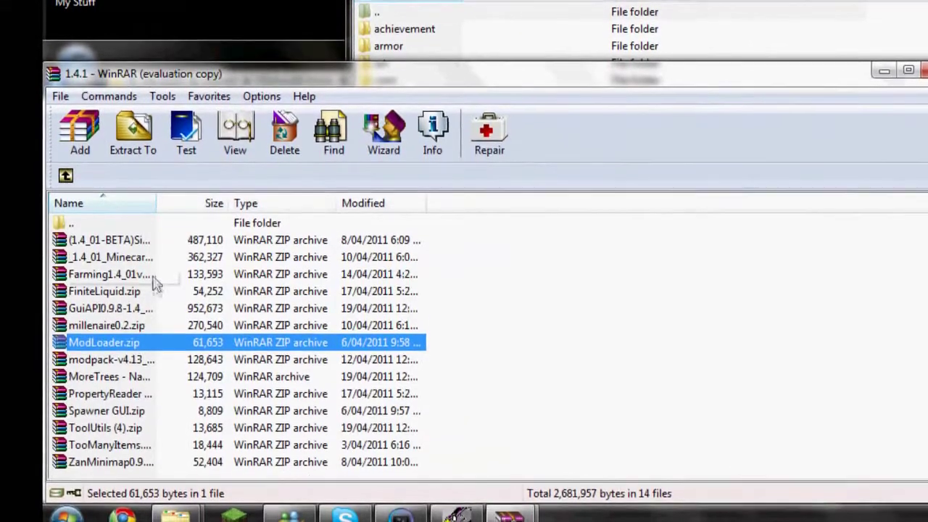
pyautogui.doubleClick(150, 276)
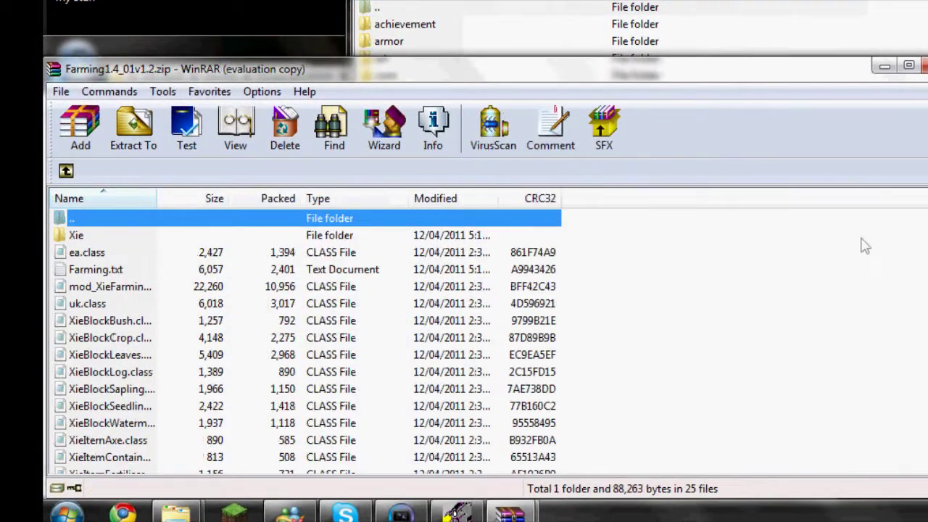
pyautogui.scroll(-4, 846, 437)
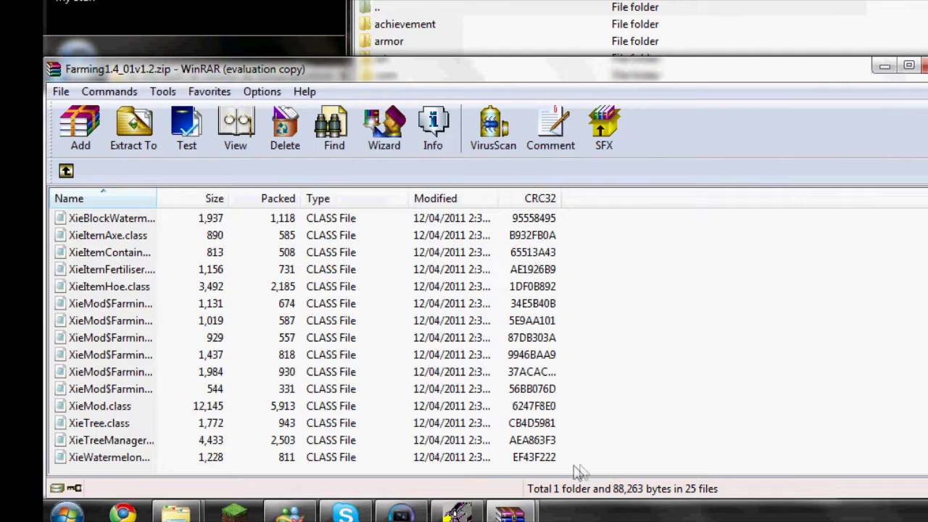
# - Add the Xie folder and all other files of the Farming archive to minecraft.jar using Add and replace files
pyautogui.moveTo(580, 472); pyautogui.dragTo(324, 122)
pyautogui.scroll(-4, 304, 341)
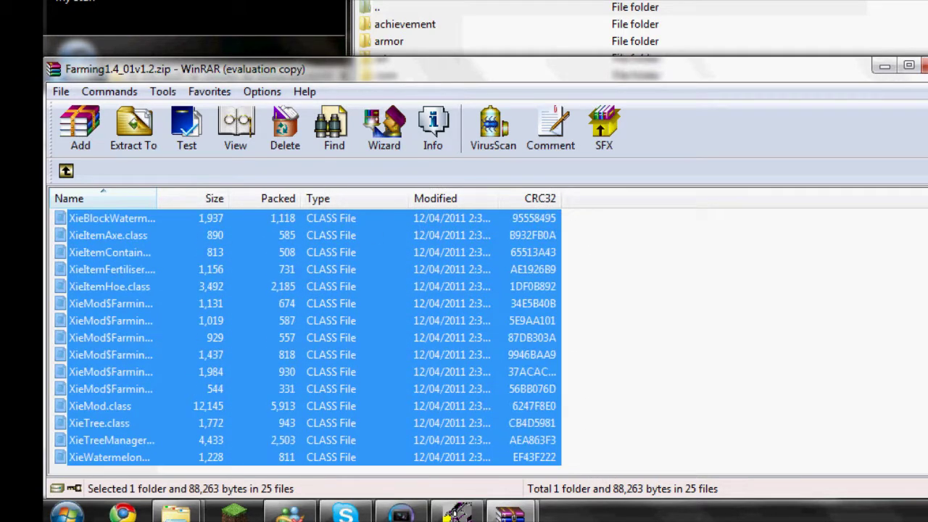
pyautogui.scroll(4, 305, 340)
pyautogui.moveTo(194, 217); pyautogui.dragTo(797, 29)
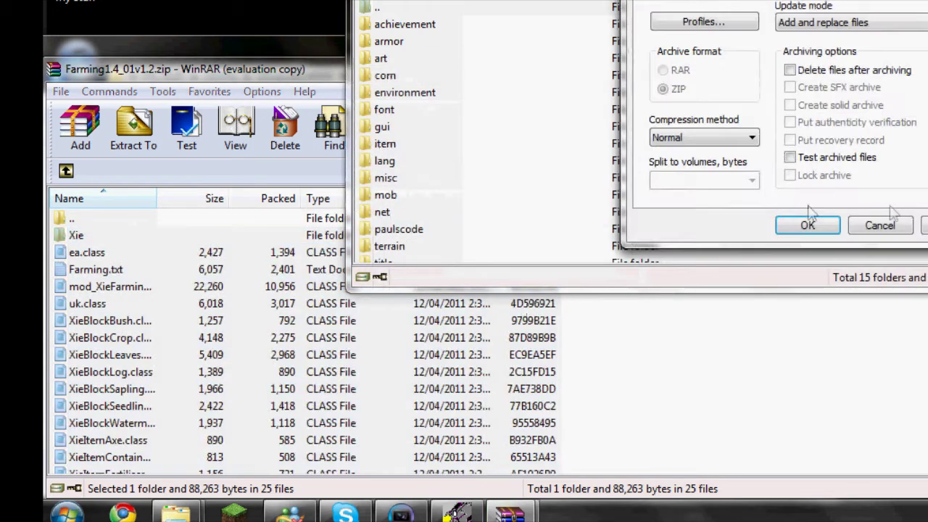
pyautogui.click(819, 228)
pyautogui.click(819, 226)
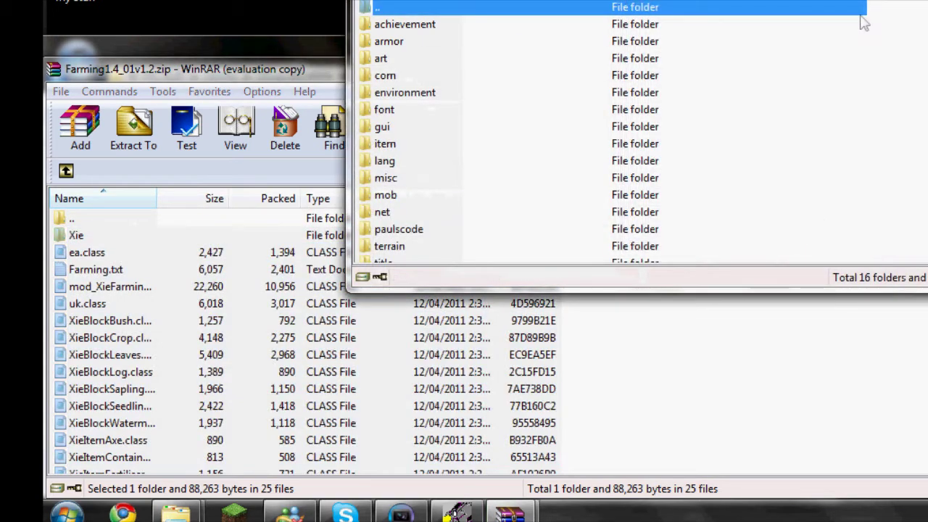
# - Move the minecraft.jar window aside, and close both archive windows and the open folder windows
pyautogui.moveTo(725, 0); pyautogui.dragTo(615, 0)
pyautogui.click(927, 0)
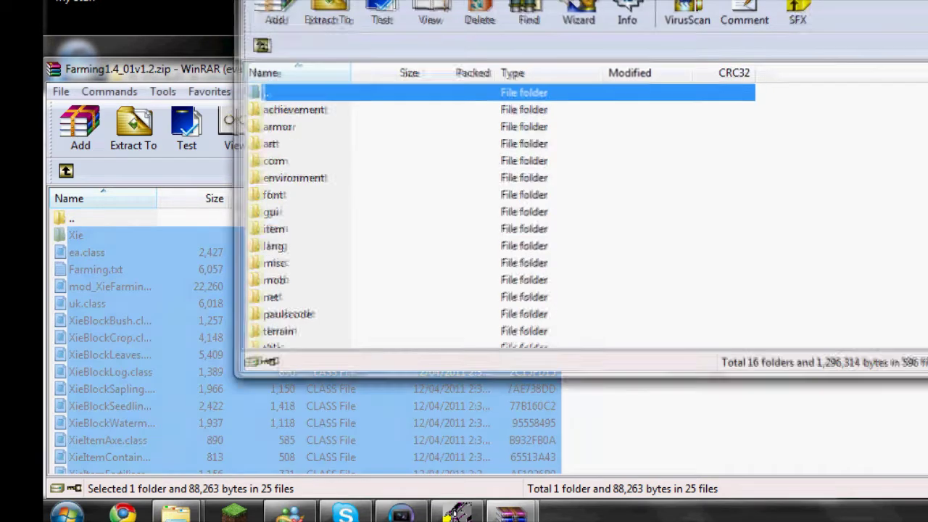
pyautogui.click(923, 66)
pyautogui.click(813, 45)
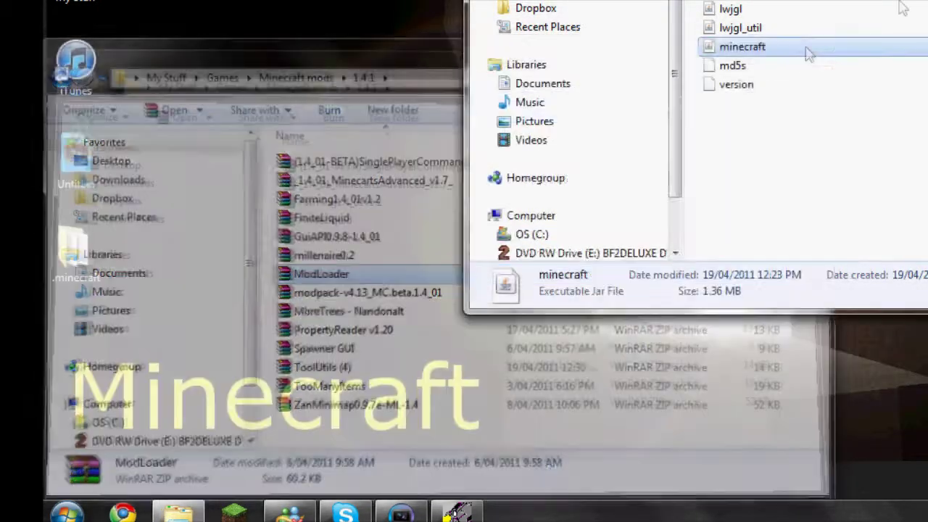
pyautogui.click(927, 0)
# - Launch Minecraft, log in with the remembered account details and maximize the game window
pyautogui.click(234, 512)
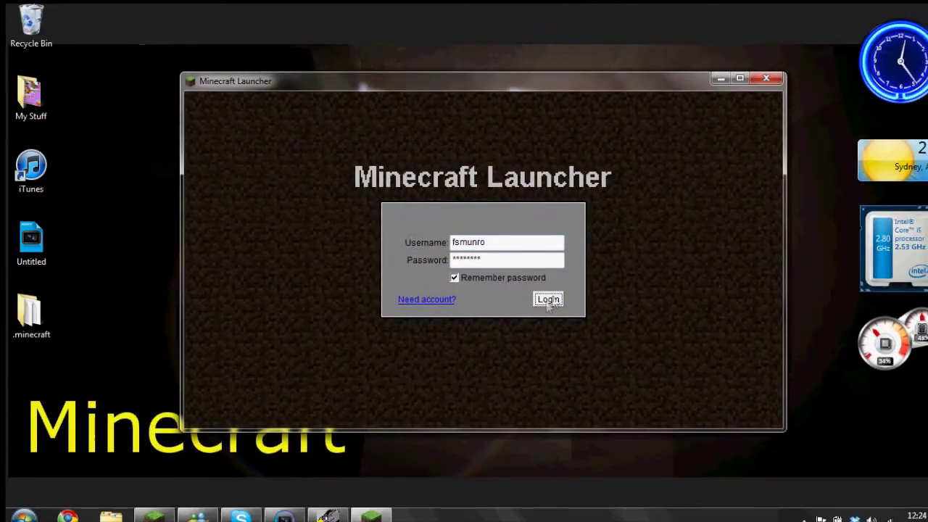
pyautogui.click(547, 300)
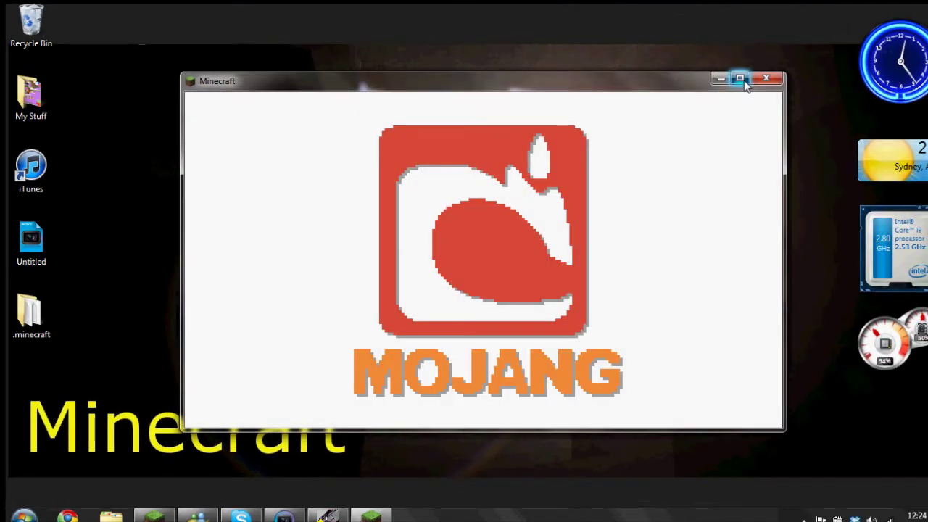
pyautogui.click(740, 79)
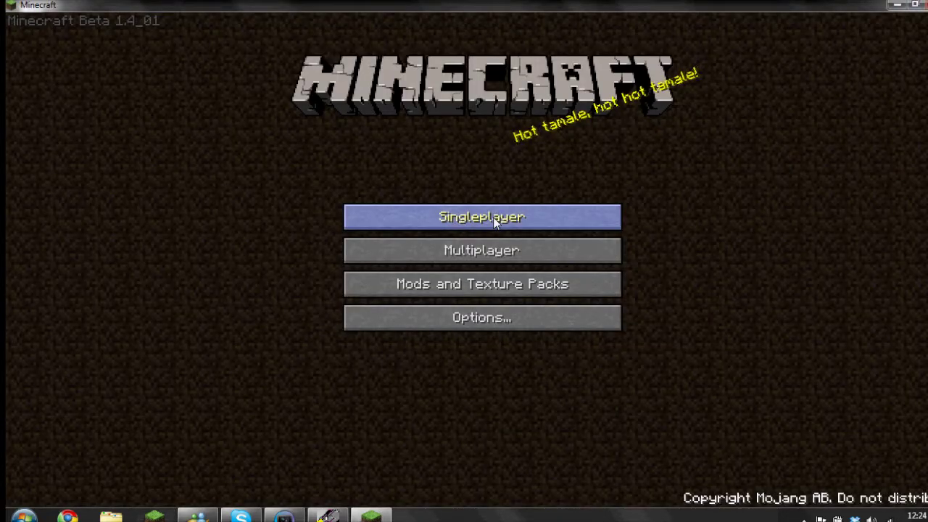
# - Create a new singleplayer world and enter it
pyautogui.click(493, 217)
pyautogui.click(592, 446)
pyautogui.click(458, 307)
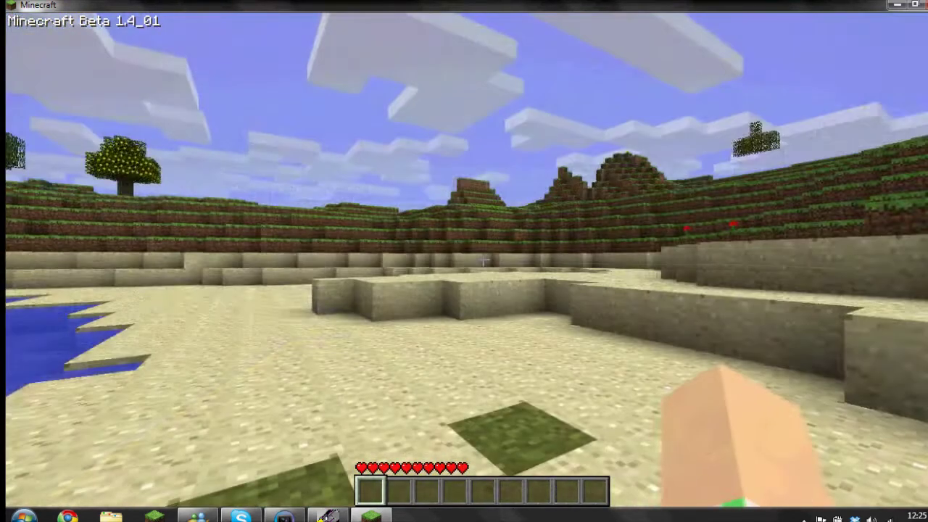
# - Explore the new world across water, shore and hills, examining the terrain for trees and plants of the farming mod
pyautogui.press('d')
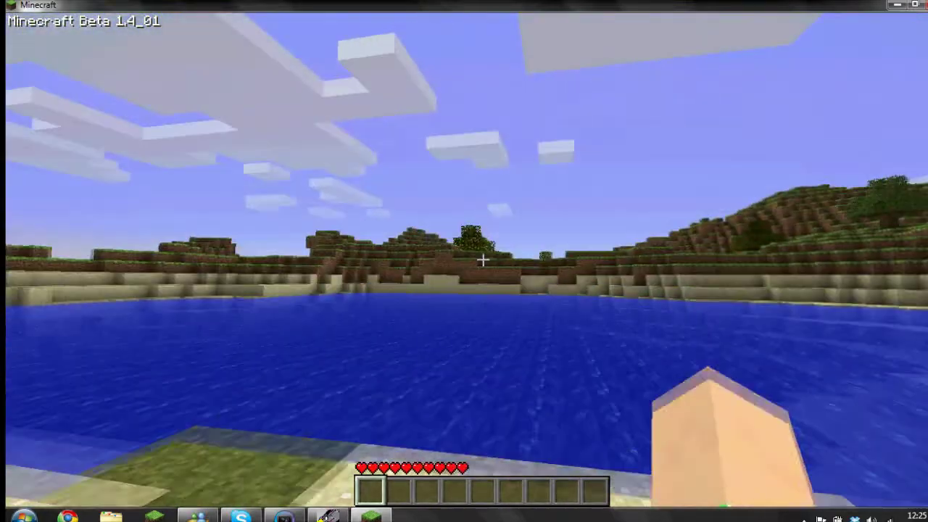
pyautogui.press('w')
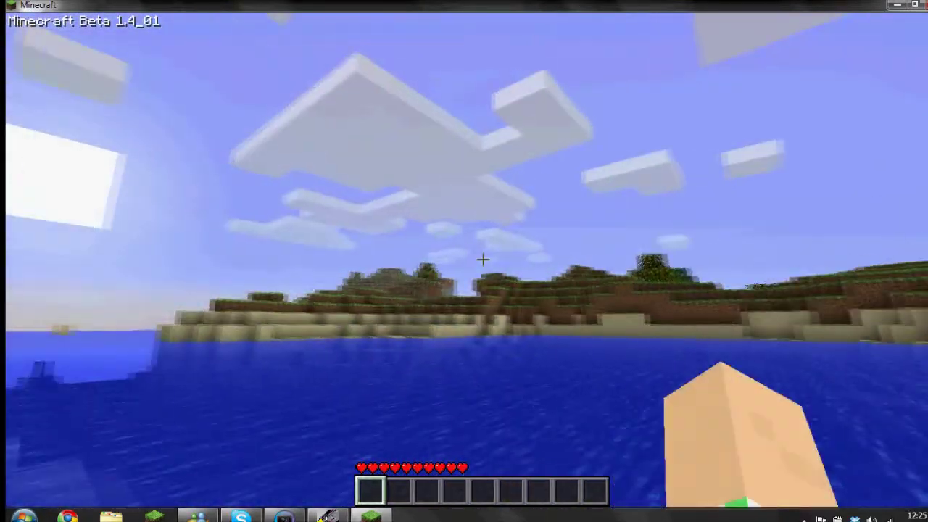
pyautogui.click(482, 259)
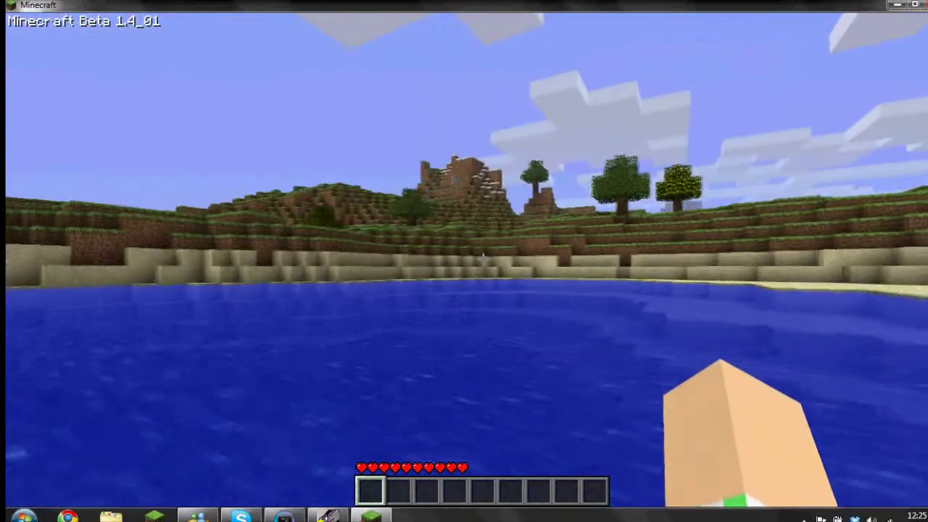
pyautogui.click(481, 259)
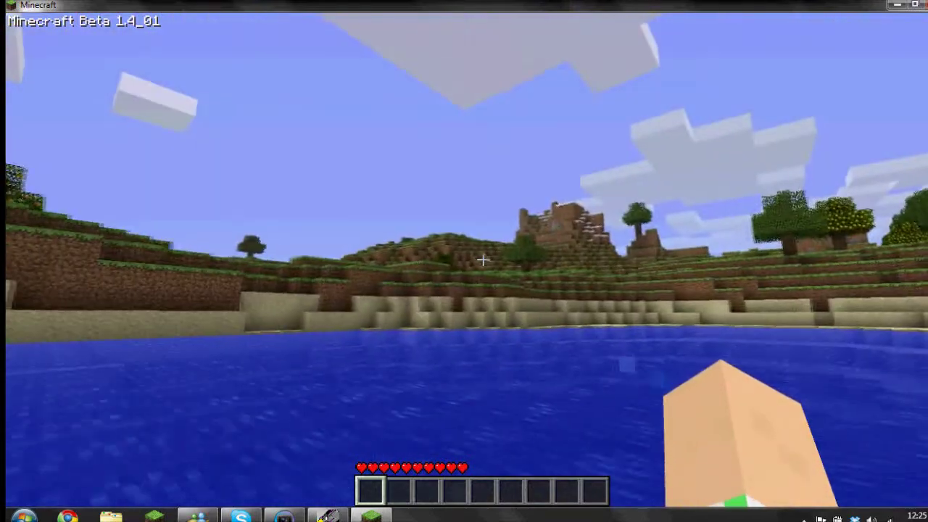
pyautogui.click(482, 259)
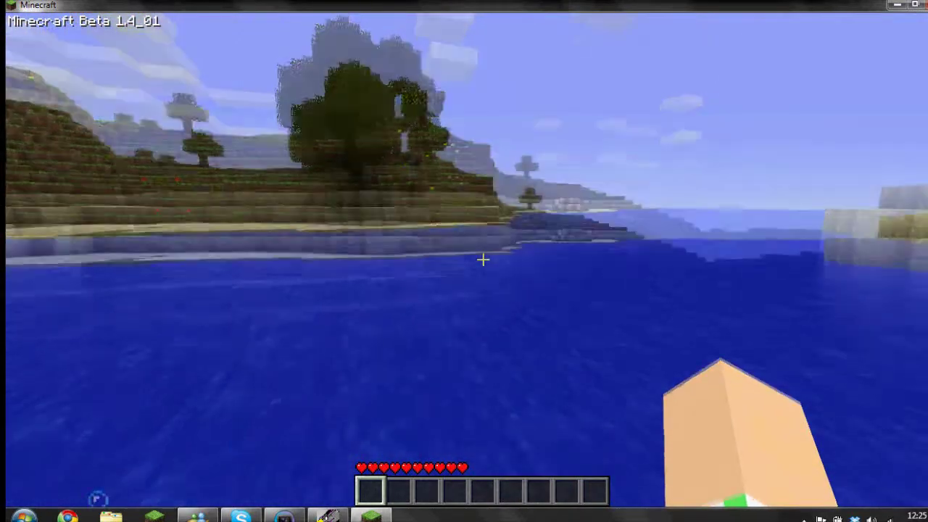
pyautogui.click(482, 258)
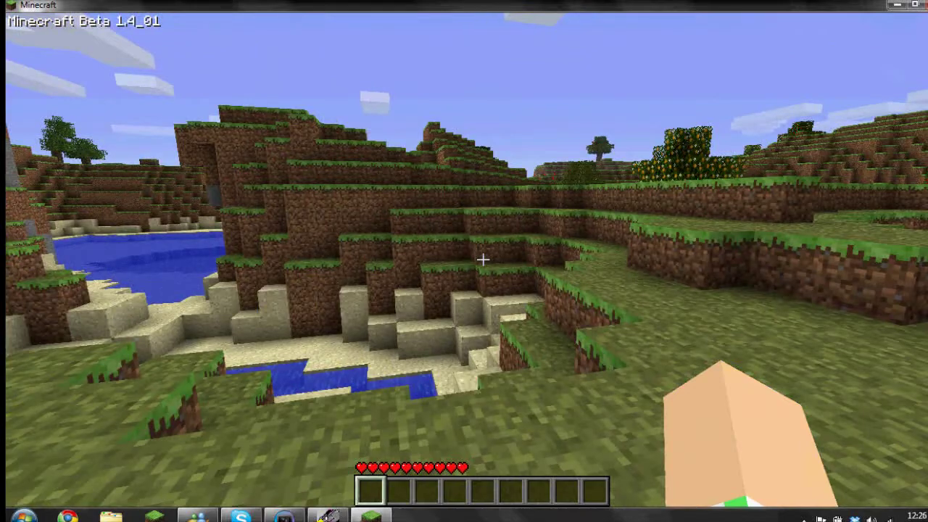
pyautogui.press('w')
pyautogui.press('space')
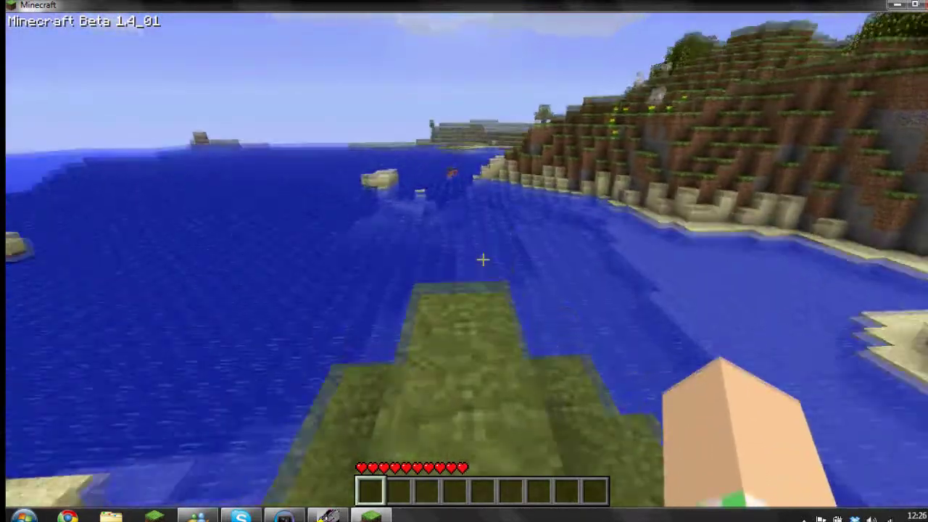